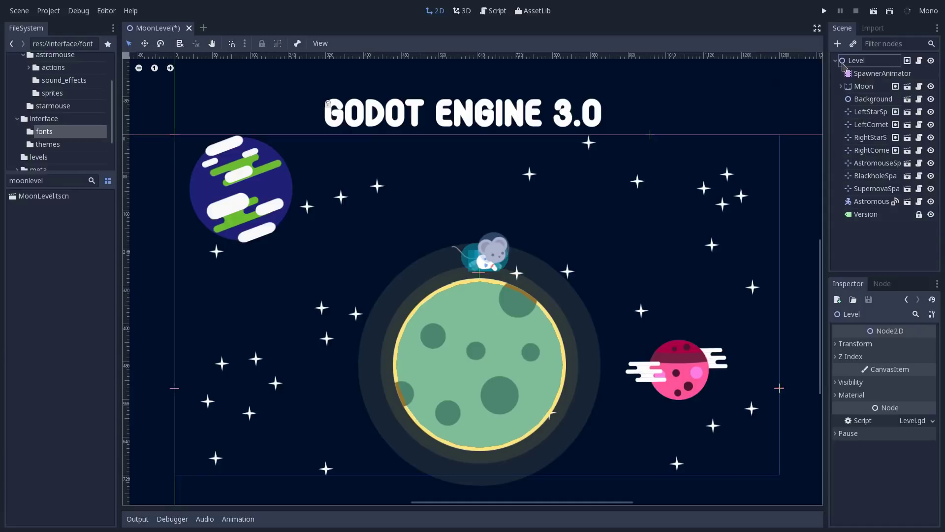
# Select the Level root node and drag its right-middle handle to stretch it wider horizontally.
pyautogui.click(848, 63)
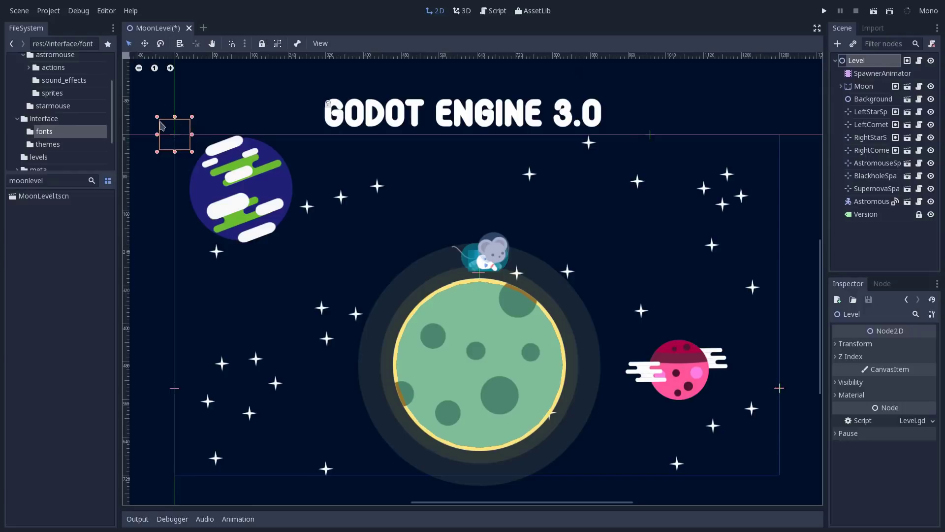
pyautogui.moveTo(193, 135); pyautogui.dragTo(204, 134)
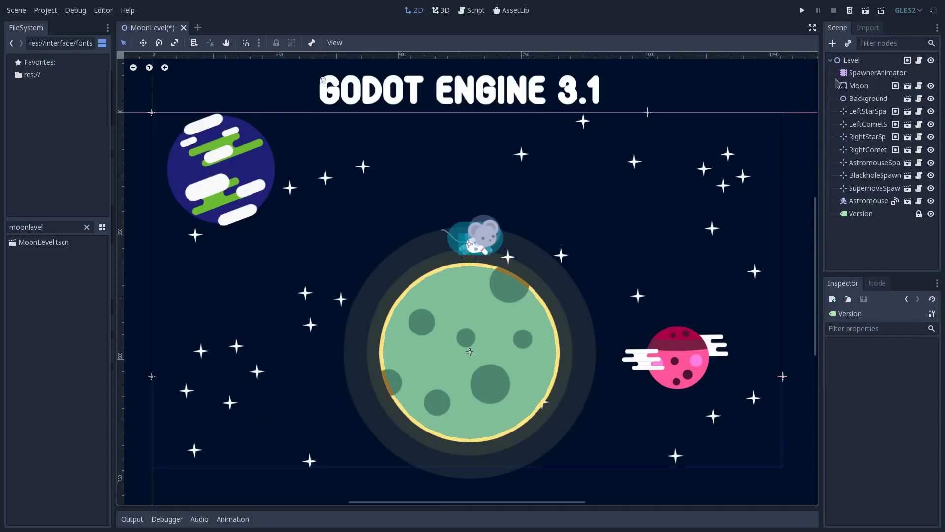
pyautogui.click(852, 61)
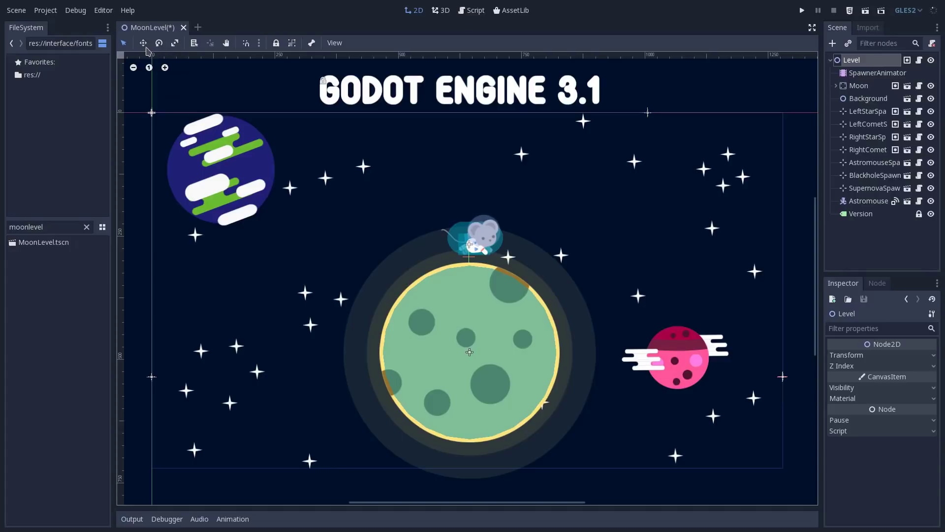
pyautogui.moveTo(154, 115); pyautogui.dragTo(174, 97)
pyautogui.hotkey('ctrl', 'z')
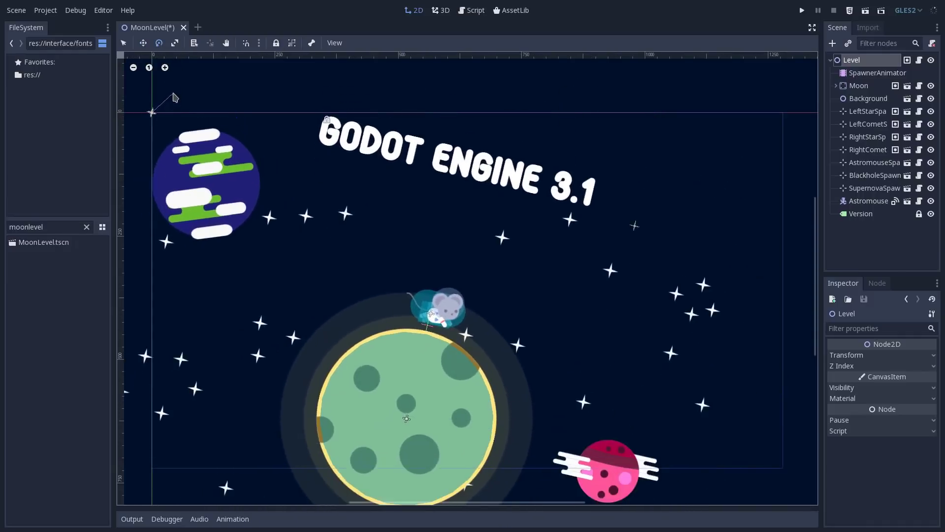
pyautogui.hotkey('ctrl', 'z')
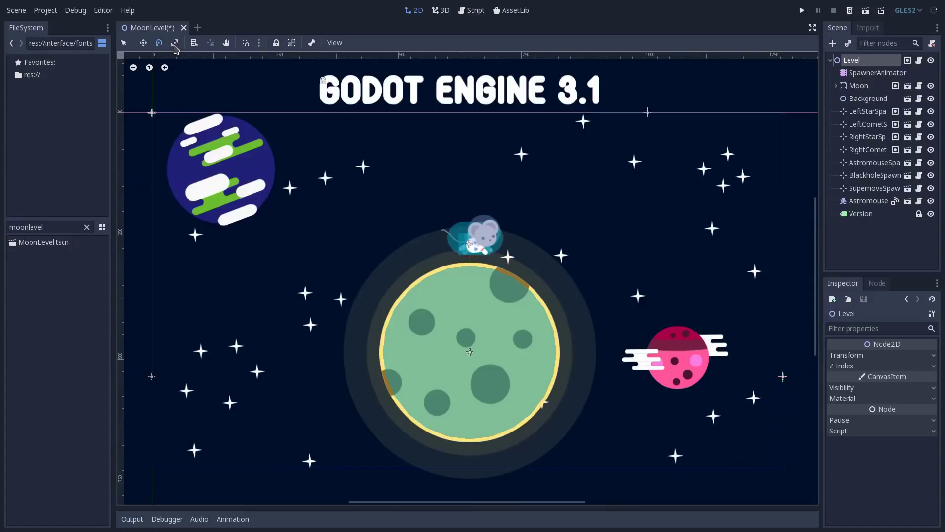
pyautogui.click(175, 43)
pyautogui.moveTo(152, 98); pyautogui.dragTo(175, 111)
pyautogui.hotkey('ctrl', 'z')
pyautogui.hotkey('ctrl', 'z')
pyautogui.click(123, 43)
pyautogui.moveTo(140, 75); pyautogui.dragTo(184, 129)
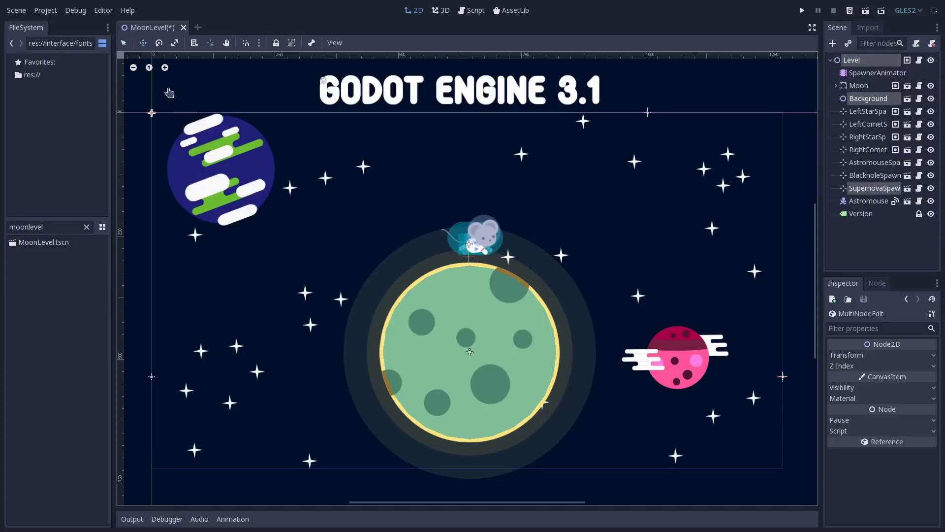
pyautogui.moveTo(151, 117); pyautogui.dragTo(171, 133)
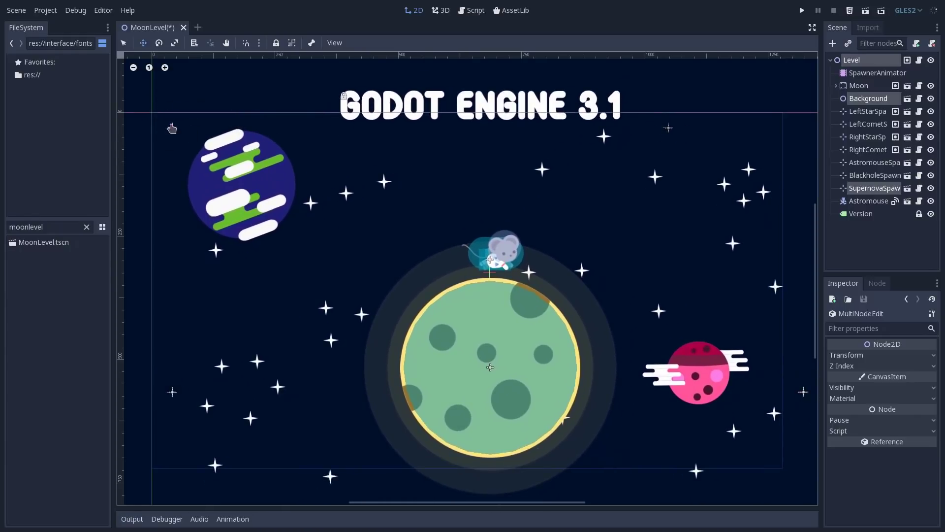
pyautogui.hotkey('ctrl', 'z')
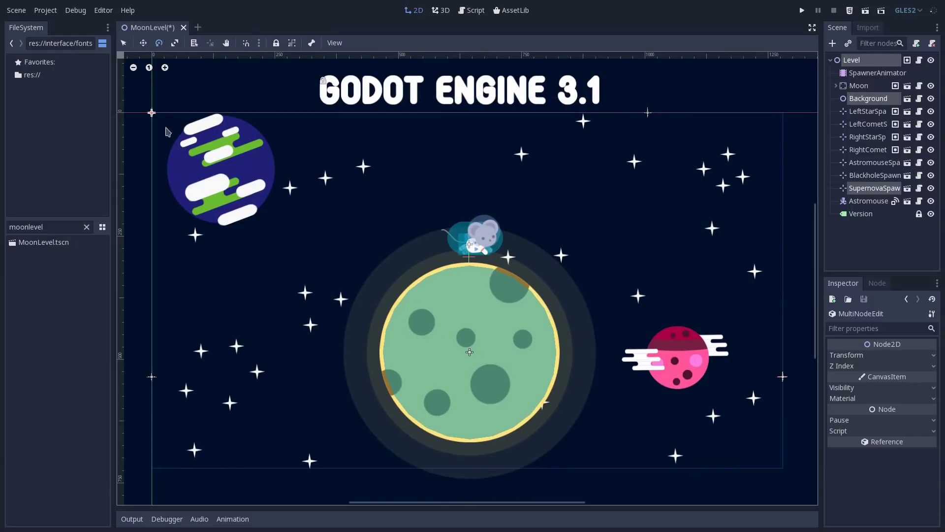
pyautogui.moveTo(196, 92)
pyautogui.mouseDown()
pyautogui.moveTo(202, 105)
pyautogui.moveTo(199, 90)
pyautogui.mouseUp()
pyautogui.press('q')
pyautogui.hotkey('ctrl', 'r')
pyautogui.click(289, 132)
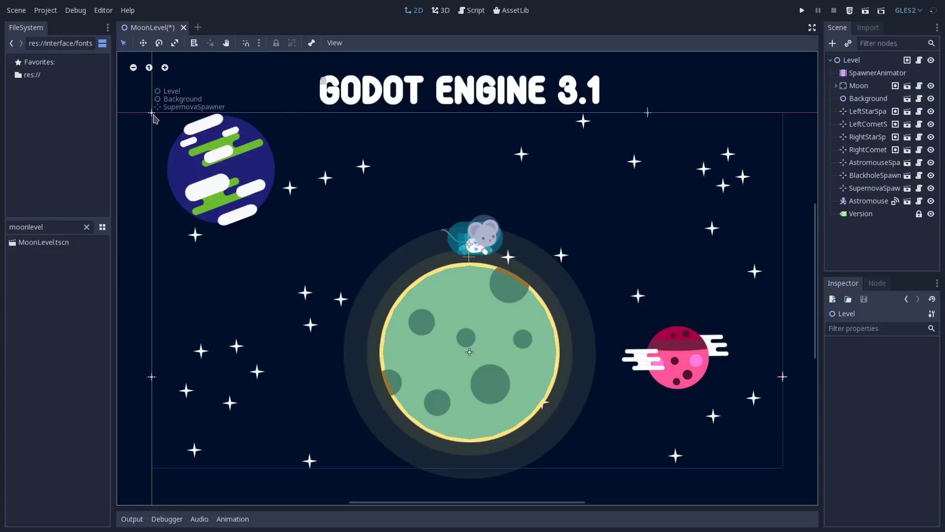
pyautogui.click(149, 422)
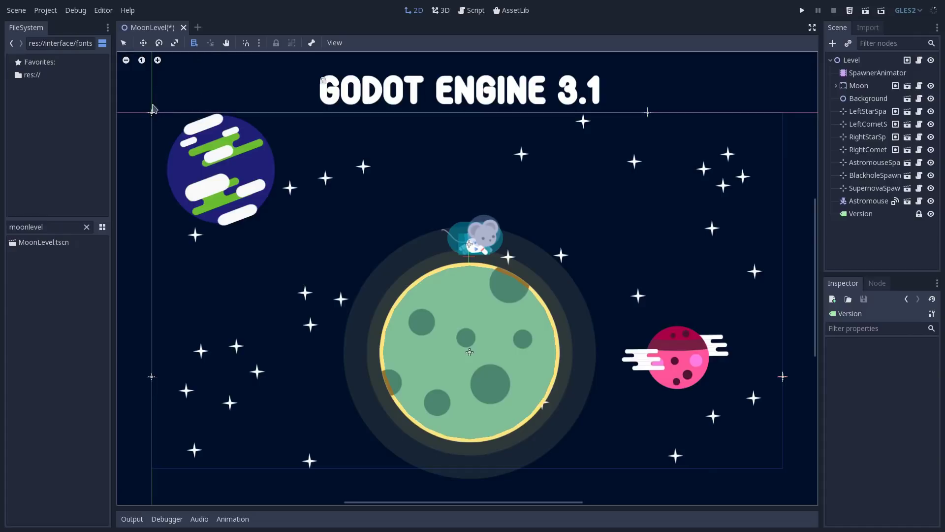
# Turn on List Select and choose Background from the nodes stacked at the origin.
pyautogui.moveTo(154, 113)
pyautogui.mouseDown()
pyautogui.moveTo(137, 144)
pyautogui.moveTo(123, 110)
pyautogui.moveTo(152, 113)
pyautogui.mouseUp()
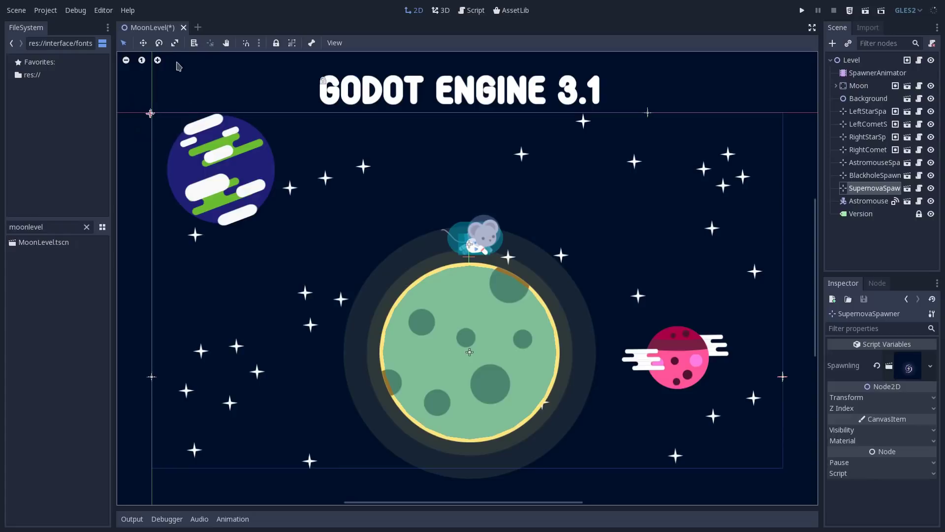
pyautogui.click(194, 45)
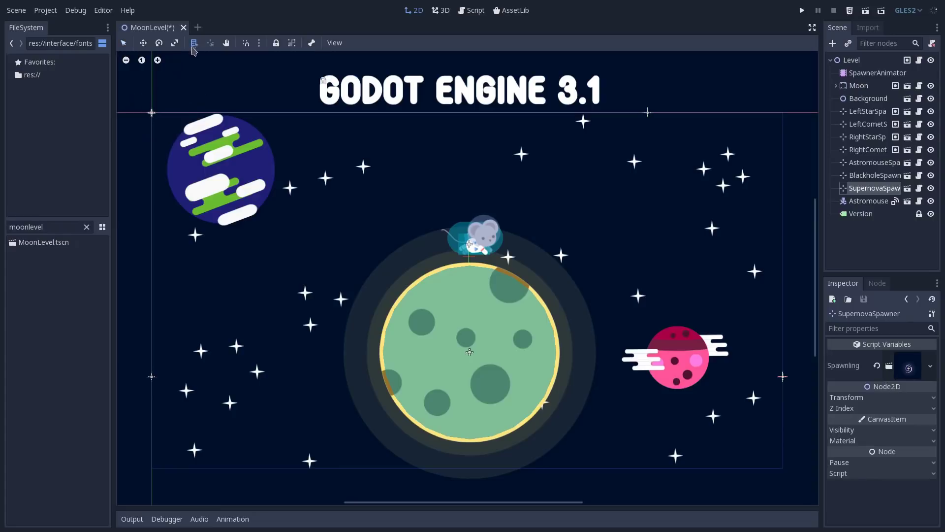
pyautogui.click(152, 116)
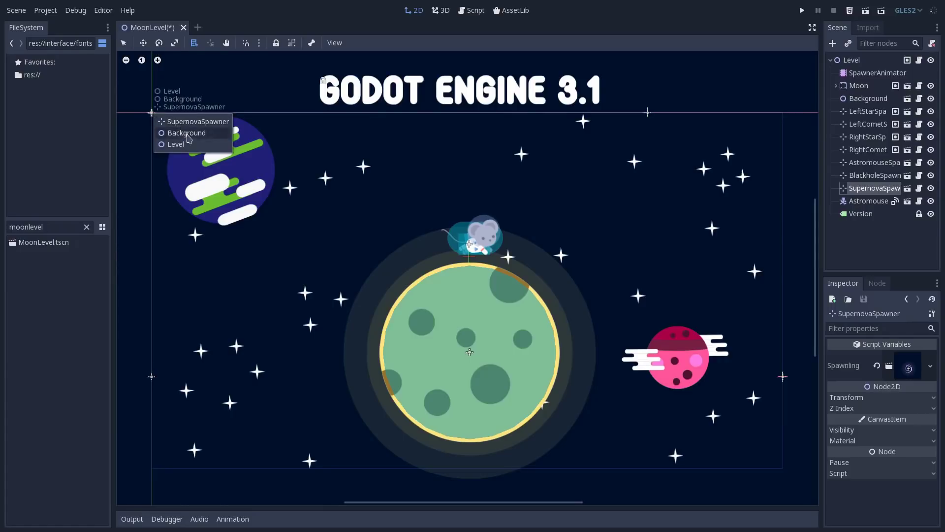
pyautogui.click(197, 133)
# Try dragging the Background in Move Mode, then cancel the move with Escape.
pyautogui.click(143, 43)
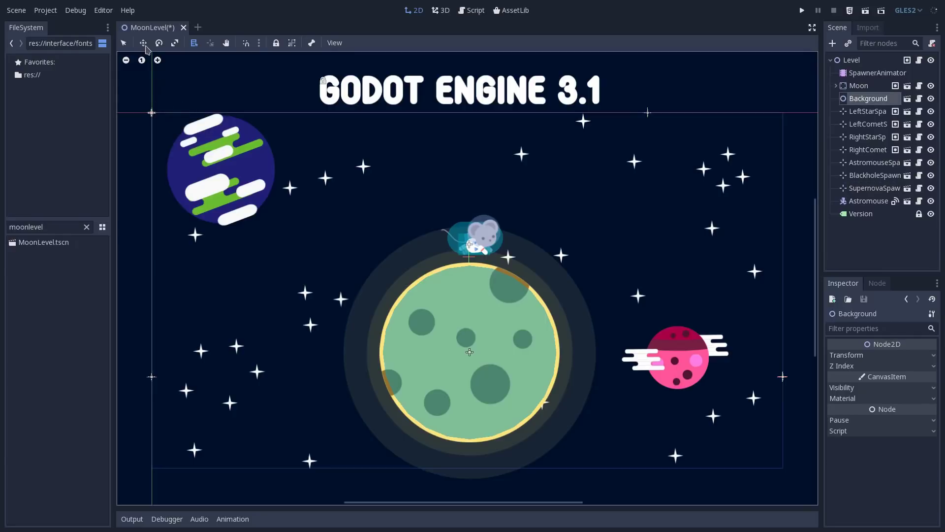
pyautogui.moveTo(154, 120); pyautogui.dragTo(148, 95)
pyautogui.press('Escape')
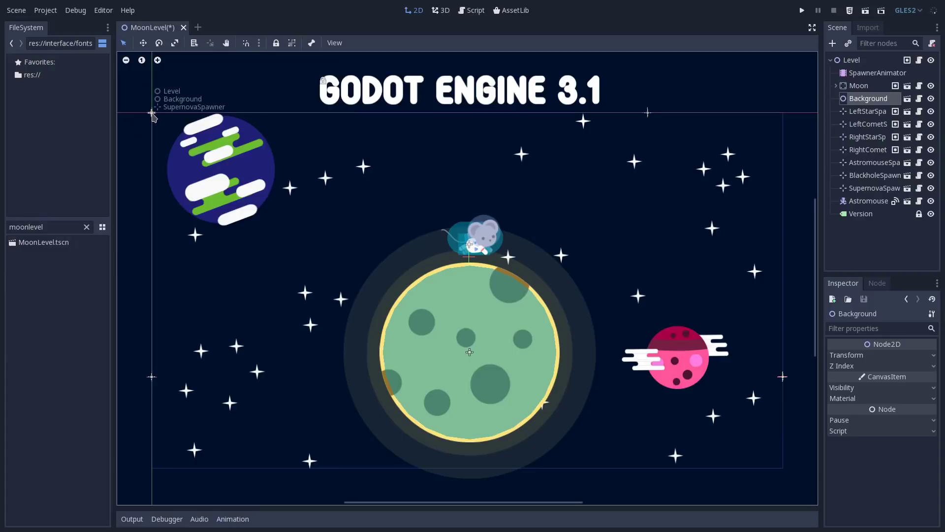
# Pick Background from the origin's node list, then undo its accidental downward move.
pyautogui.click(152, 114)
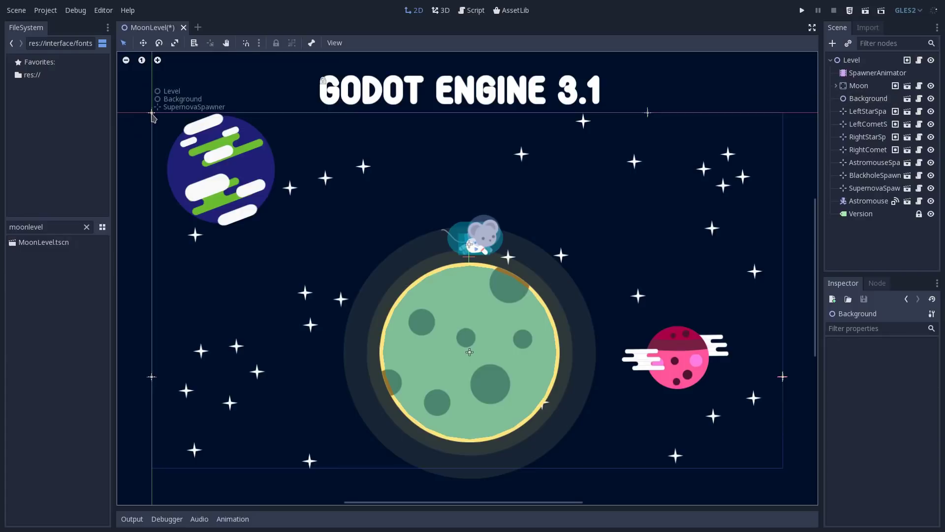
pyautogui.keyDown('alt'); pyautogui.rightClick(152, 113); pyautogui.keyUp('alt')
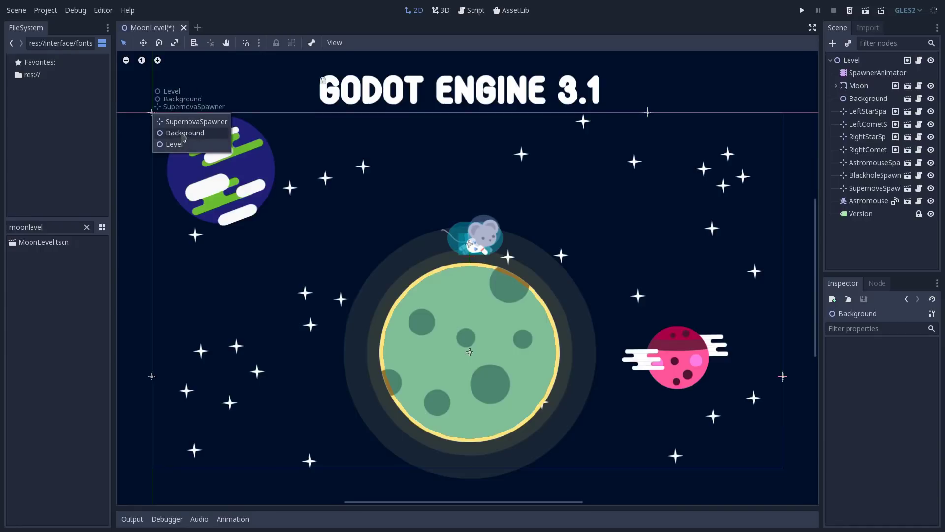
pyautogui.click(183, 136)
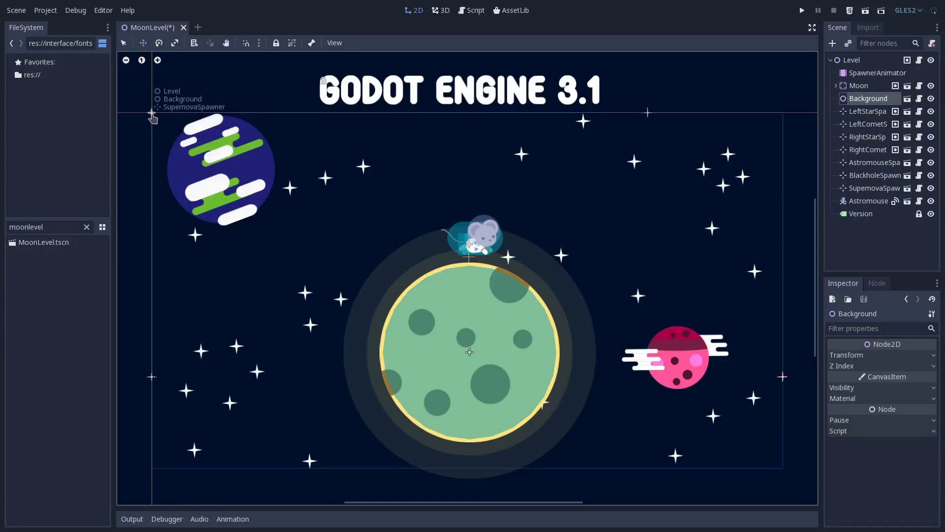
pyautogui.moveTo(255, 179)
pyautogui.mouseDown()
pyautogui.moveTo(255, 217)
pyautogui.moveTo(255, 198)
pyautogui.mouseUp()
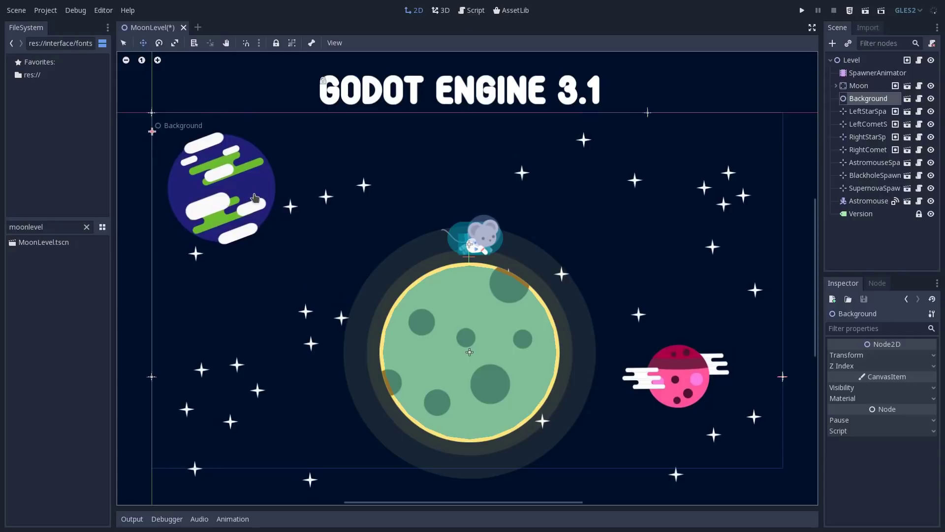
pyautogui.hotkey('ctrl', 'z')
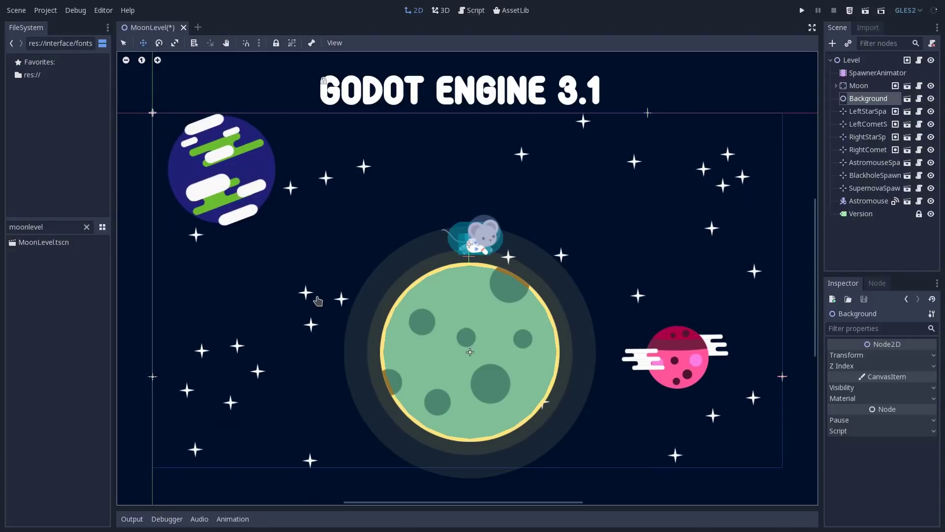
# Select the moon's Shape collision node from the list of nodes under the moon.
pyautogui.keyDown('alt'); pyautogui.rightClick(469, 354); pyautogui.keyUp('alt')
pyautogui.keyDown('alt'); pyautogui.rightClick(470, 351); pyautogui.keyUp('alt')
pyautogui.press('Down')
pyautogui.press('Down')
pyautogui.press('Return')
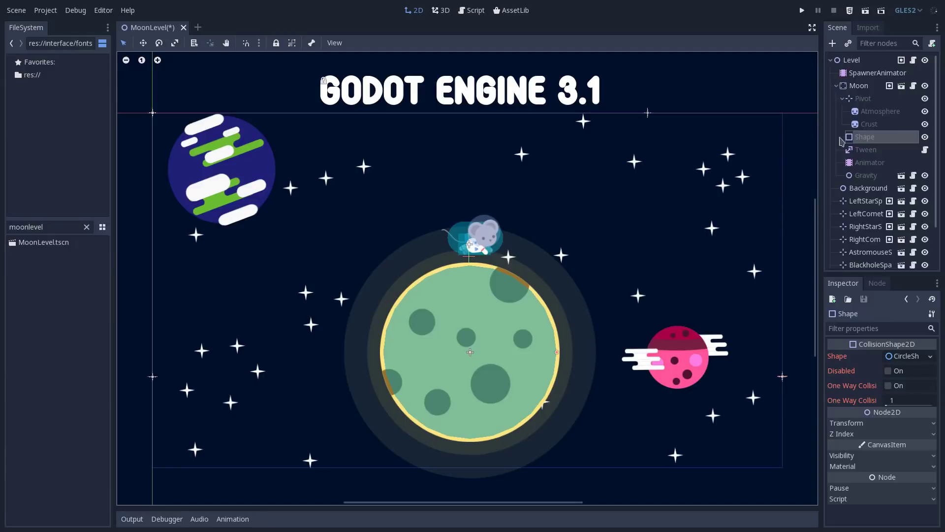
# Collapse the Moon node and list the nodes under the astronaut mouse.
pyautogui.click(864, 88)
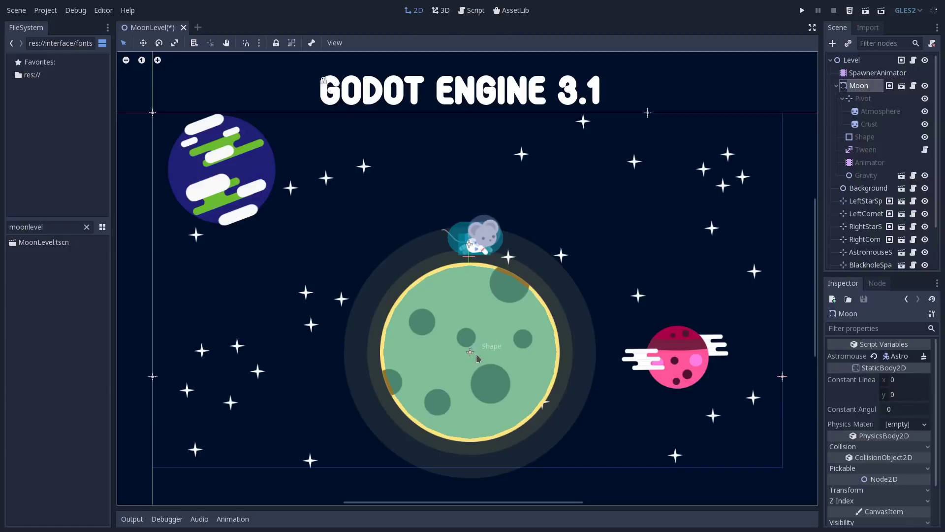
pyautogui.click(836, 85)
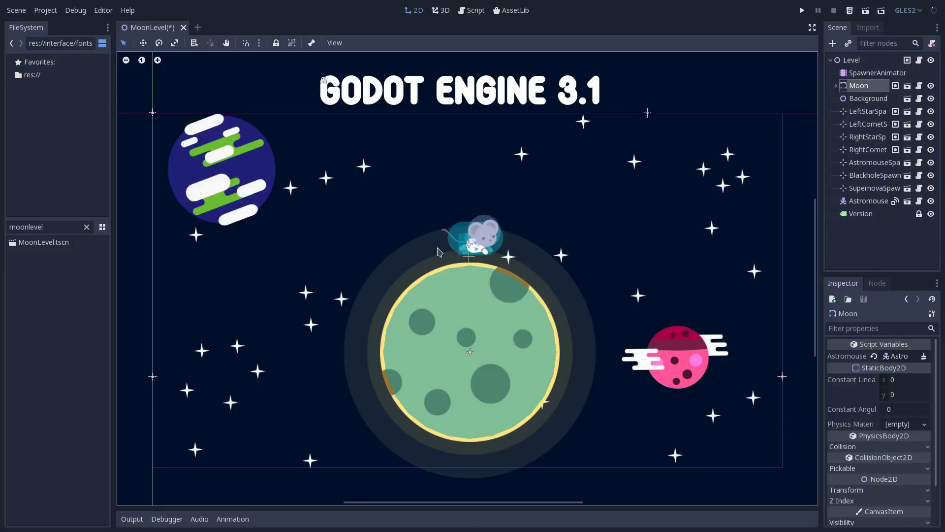
pyautogui.keyDown('alt'); pyautogui.rightClick(471, 245); pyautogui.keyUp('alt')
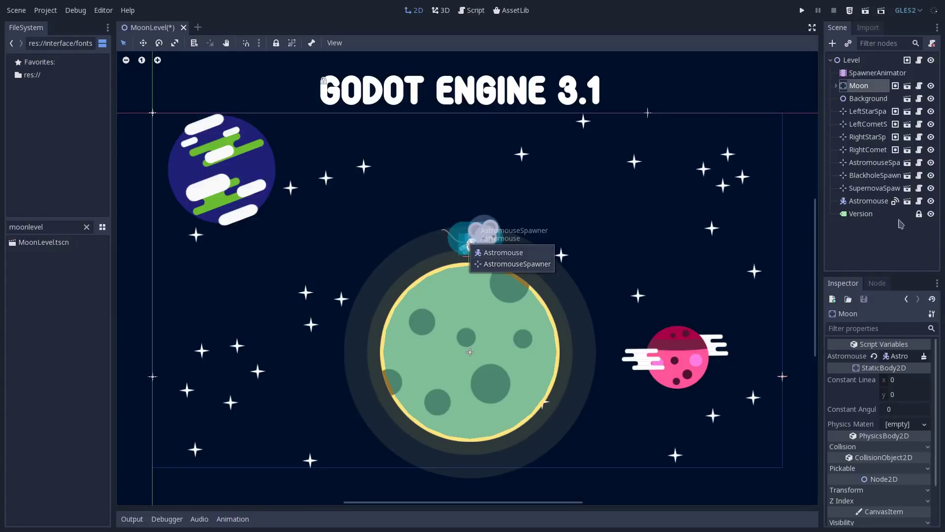
# Enable Editable Children on Astromouse and list its inner nodes on the canvas.
pyautogui.click(868, 212)
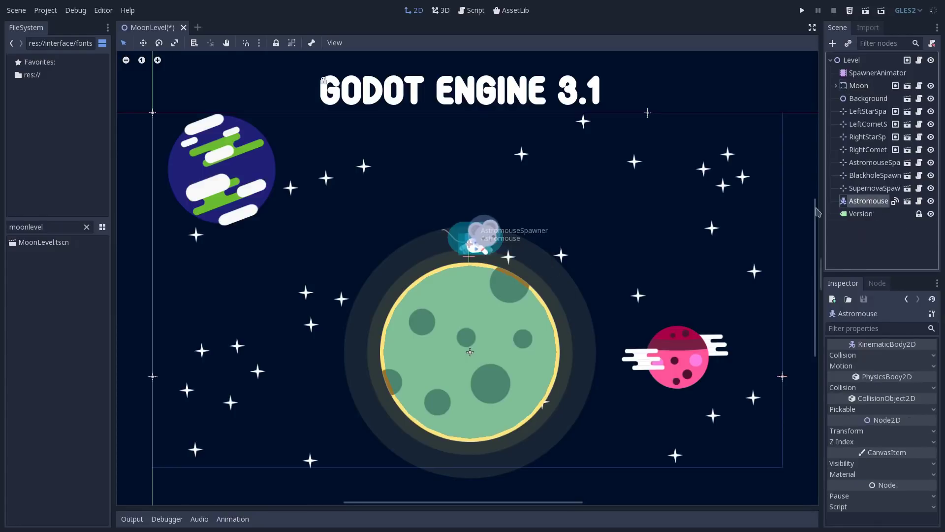
pyautogui.rightClick(857, 203)
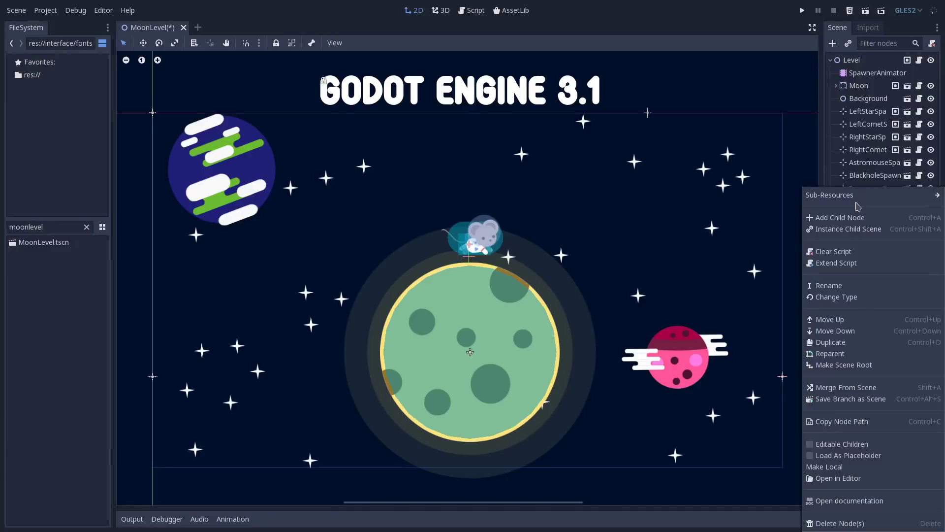
pyautogui.click(842, 444)
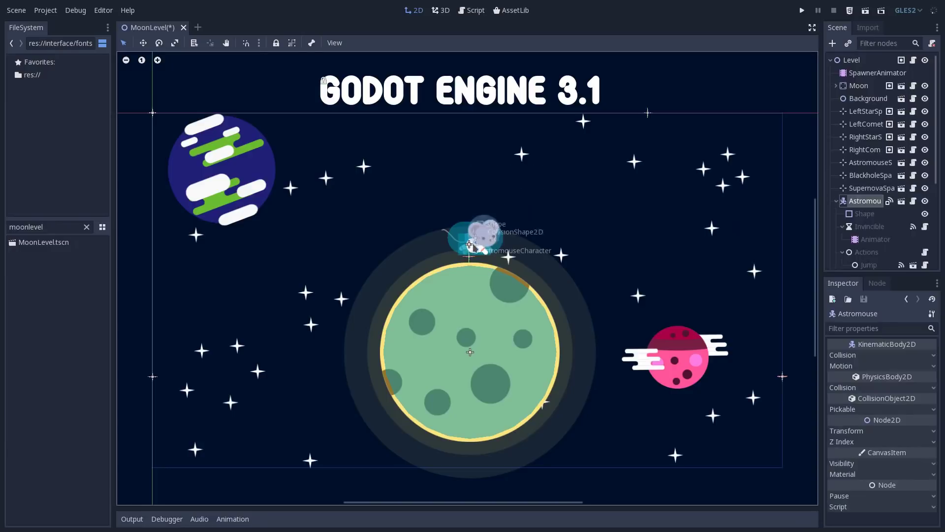
pyautogui.keyDown('alt'); pyautogui.rightClick(469, 244); pyautogui.keyUp('alt')
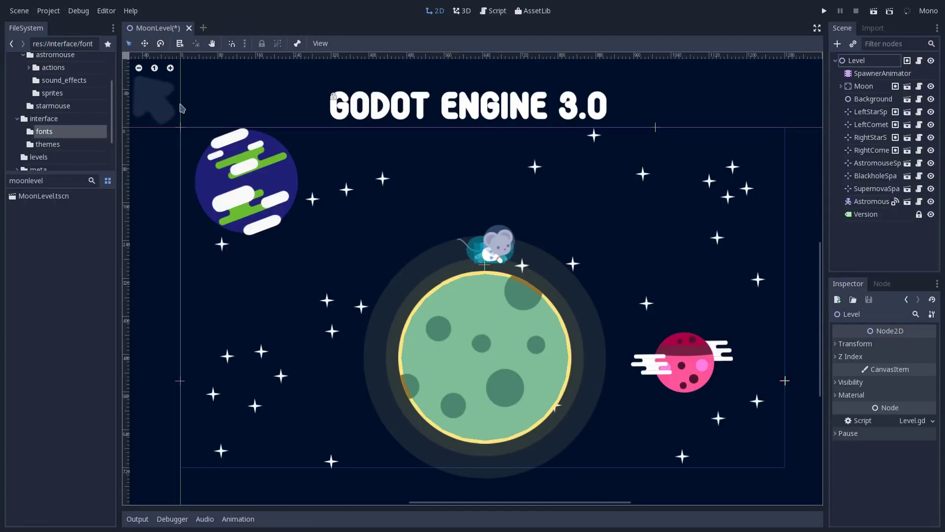
# Zoom the Godot 3.0 canvas in and back out, then bring up the Activities overview.
pyautogui.click(171, 69)
pyautogui.click(170, 68)
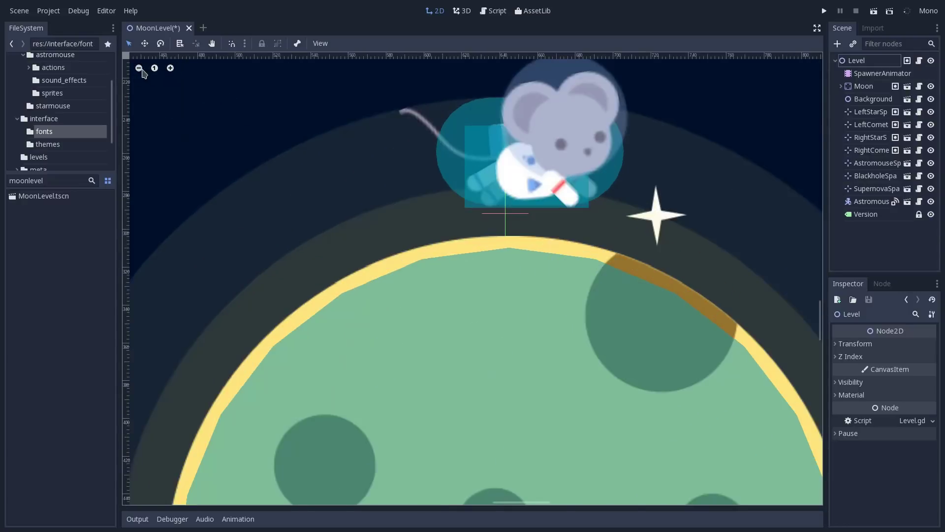
pyautogui.scroll(-5, 150, 75)
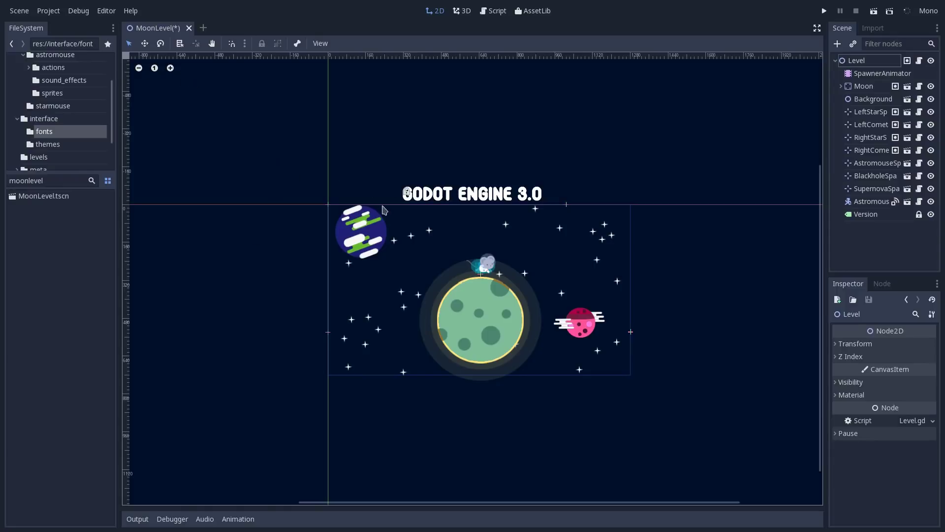
pyautogui.press('super')
# In Godot 3.1, look up the 'zoom' shortcuts, then zoom with Ctrl+= and Ctrl+-.
pyautogui.click(304, 194)
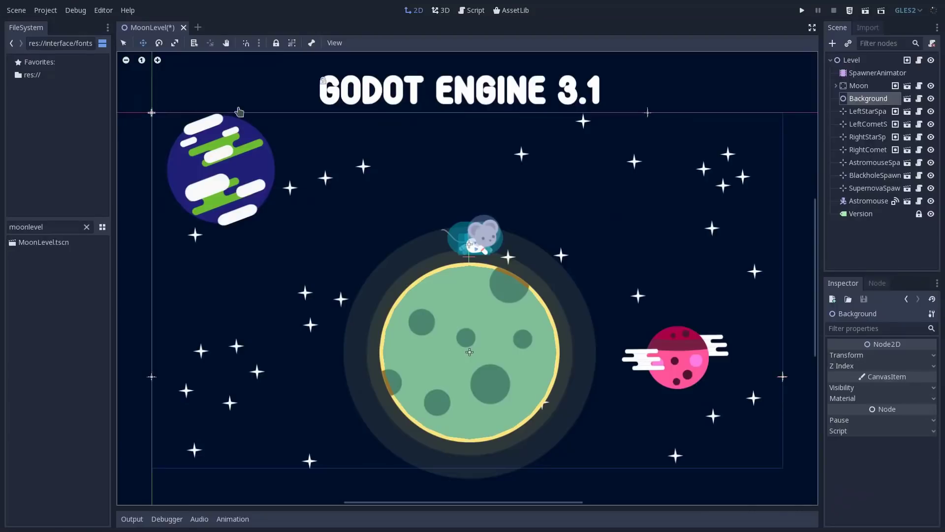
pyautogui.click(103, 10)
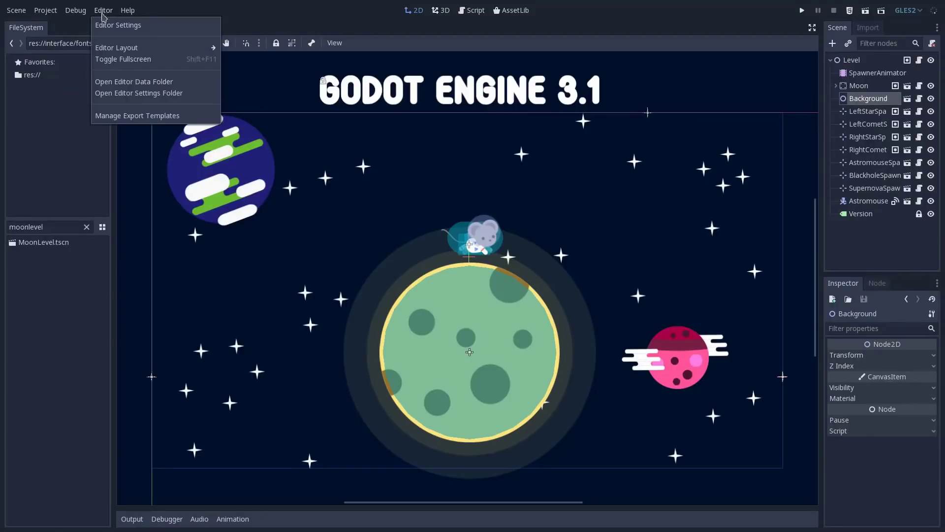
pyautogui.click(118, 25)
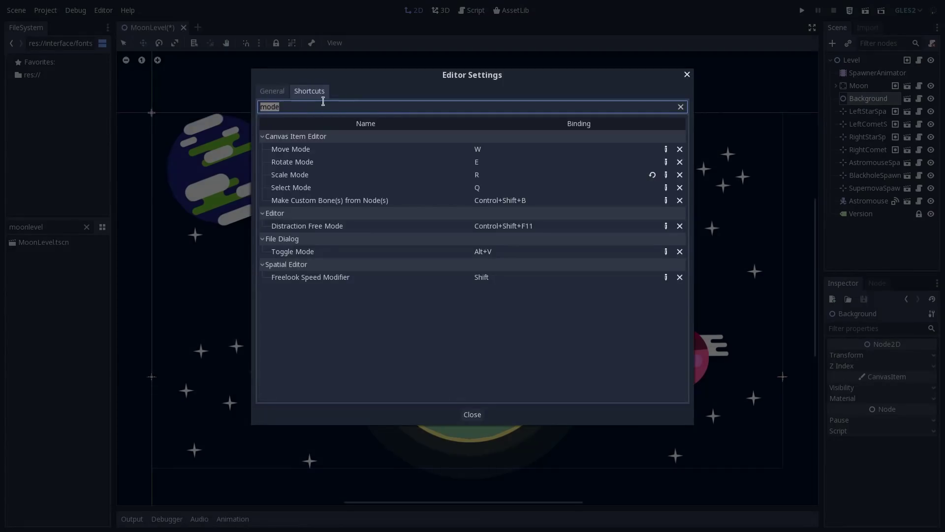
pyautogui.write('zoom')
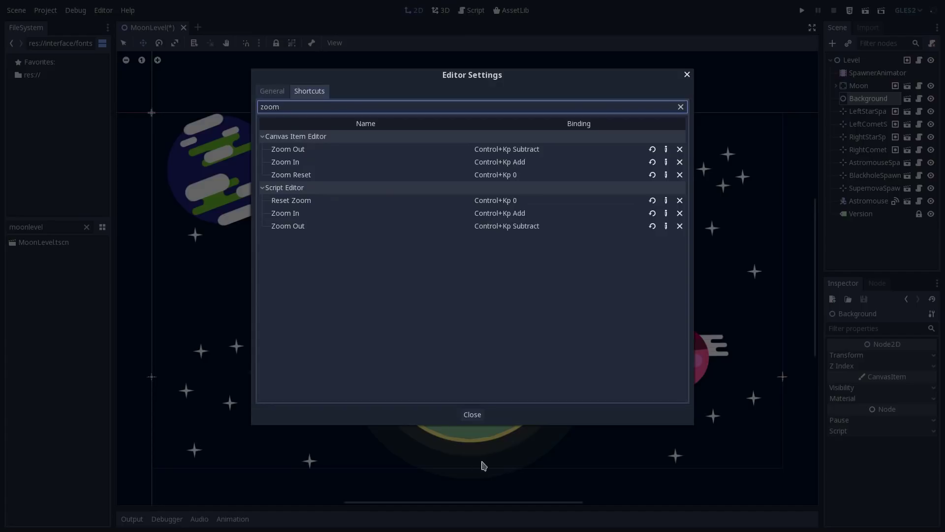
pyautogui.click(473, 415)
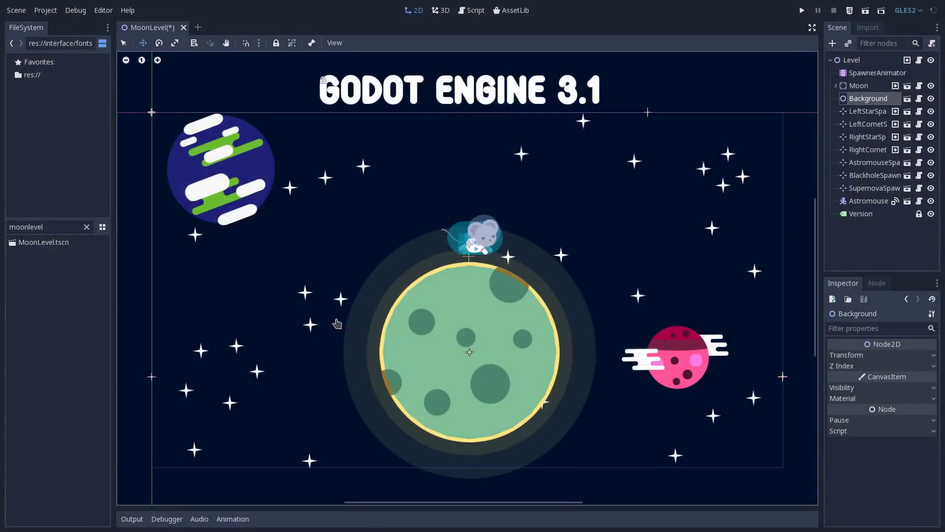
pyautogui.hotkey('ctrl', '=')
pyautogui.hotkey('ctrl', '-')
pyautogui.hotkey('ctrl', '-')
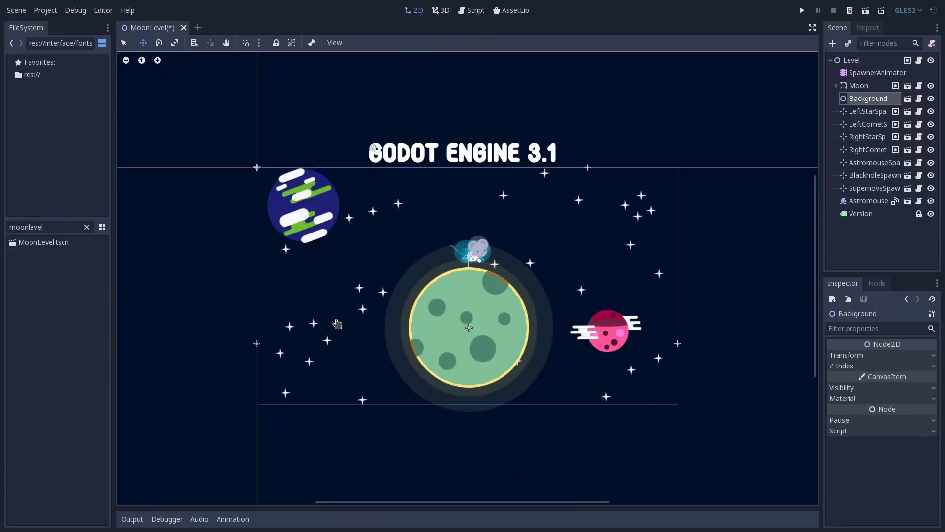